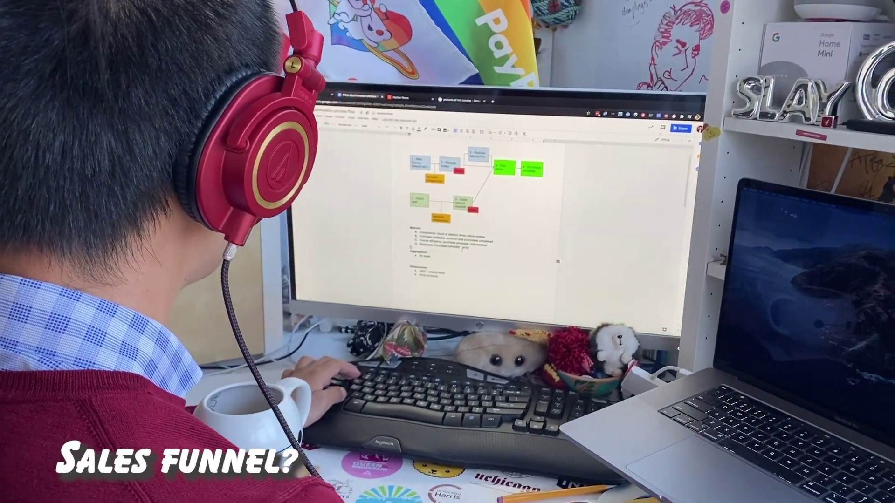
key("ctrl+Tab")
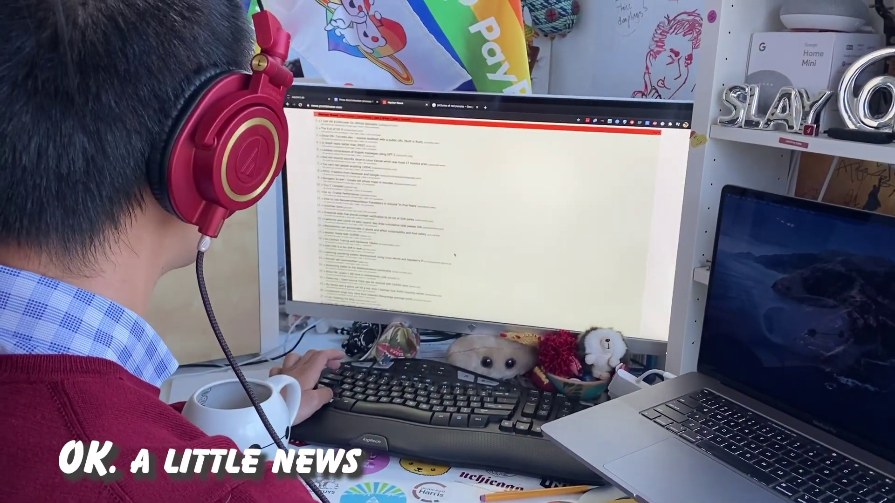